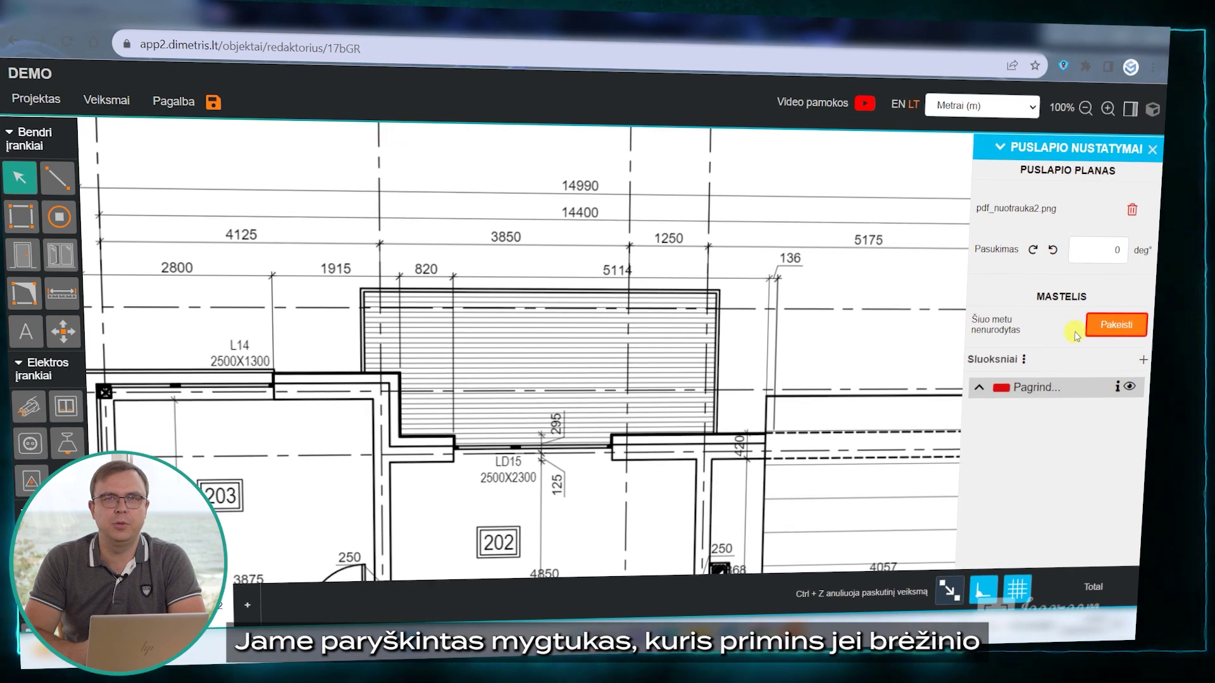
- Calibrate the page scale by drawing a line along the 1250 dimension and setting its length to 1.25 m
click(1113, 327)
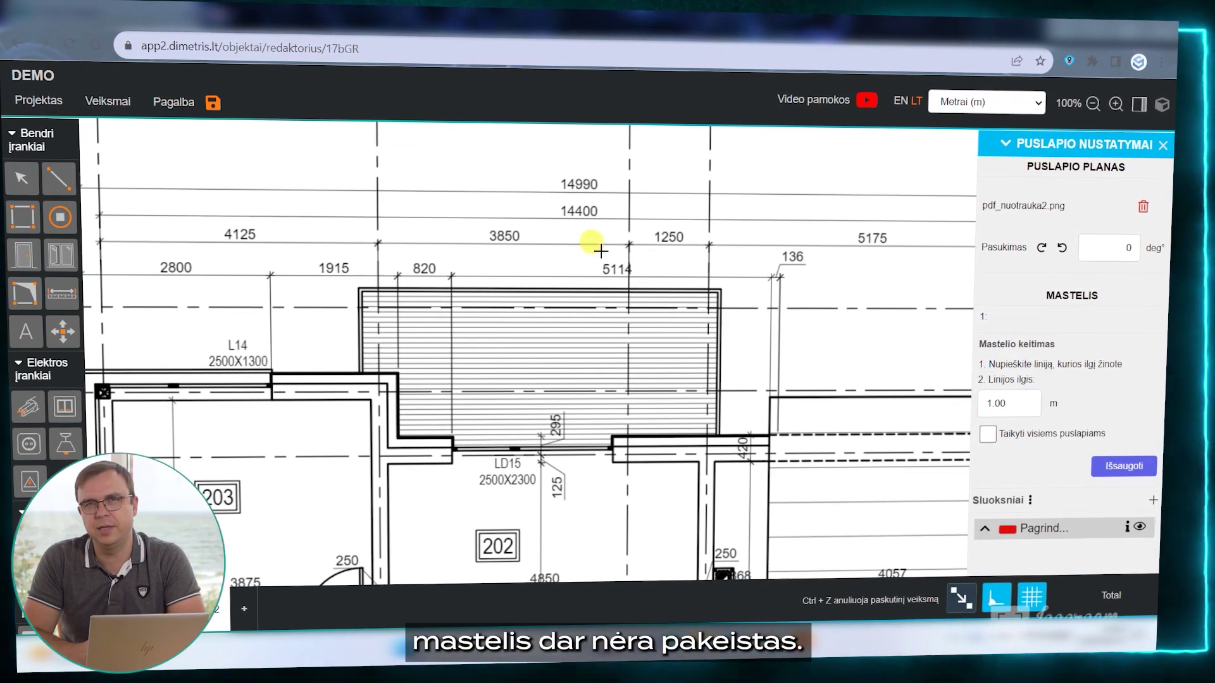
click(629, 253)
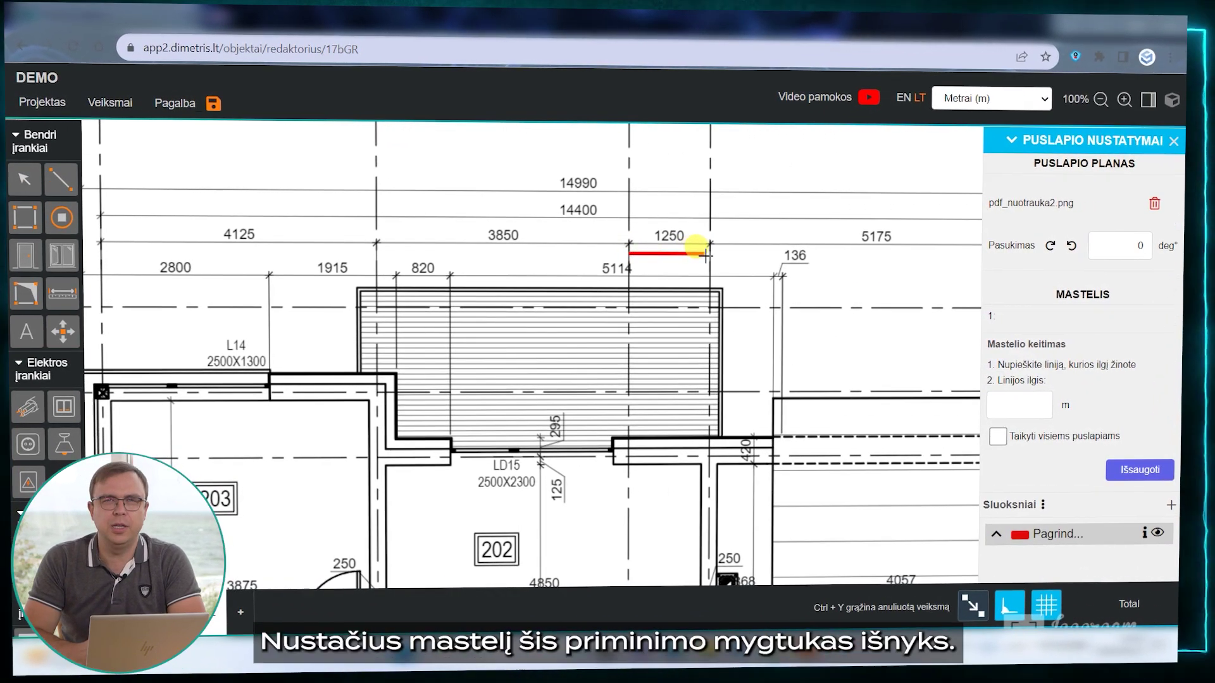
click(710, 253)
text(1.25)
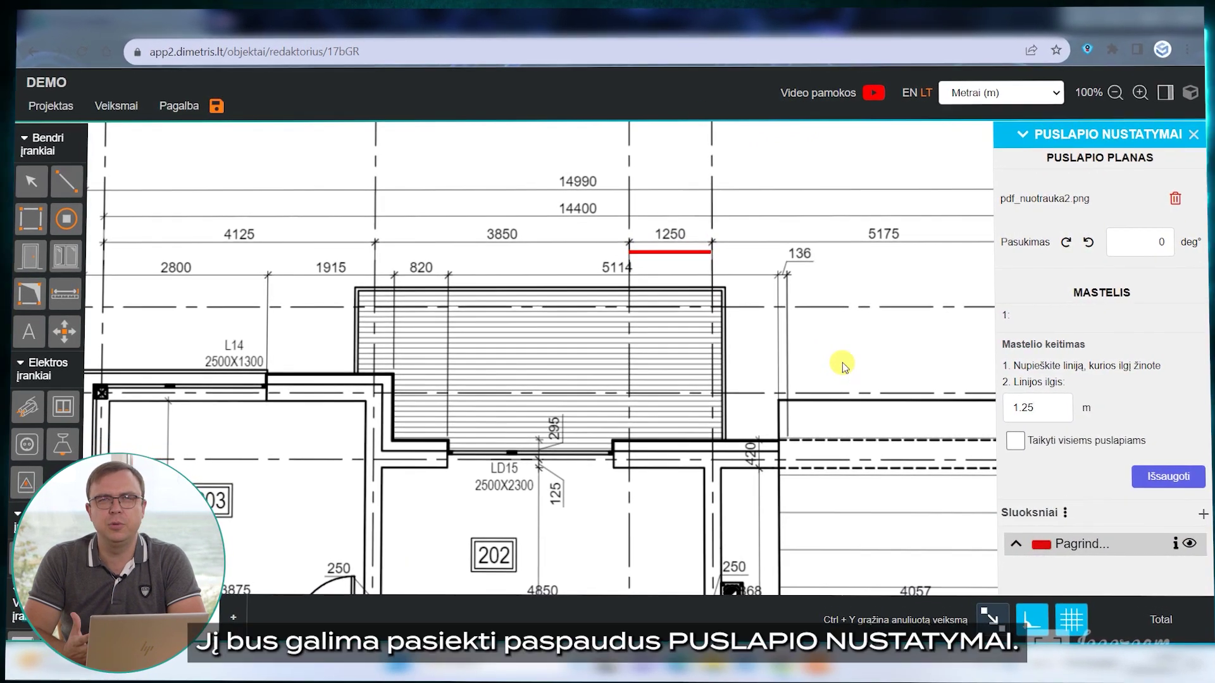
key(Return)
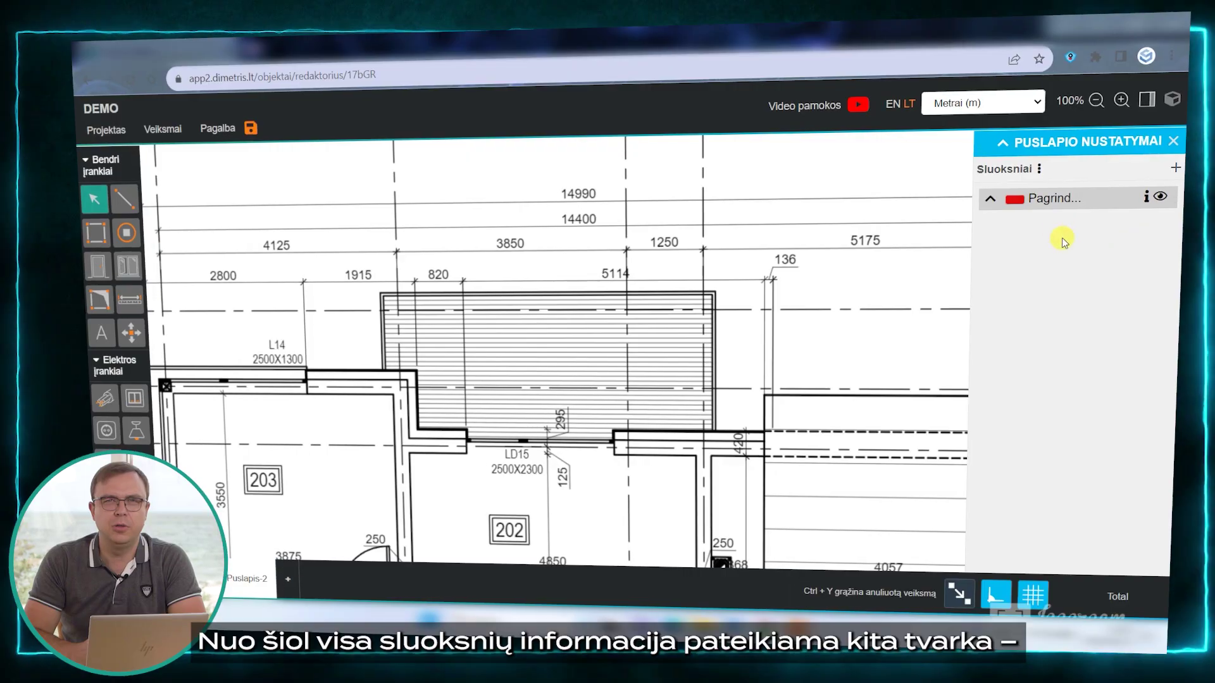
- Add a new layer and trace three sides of the hatched terrace with lines of about 1.29, 5.54 and 2.25 m
click(1174, 169)
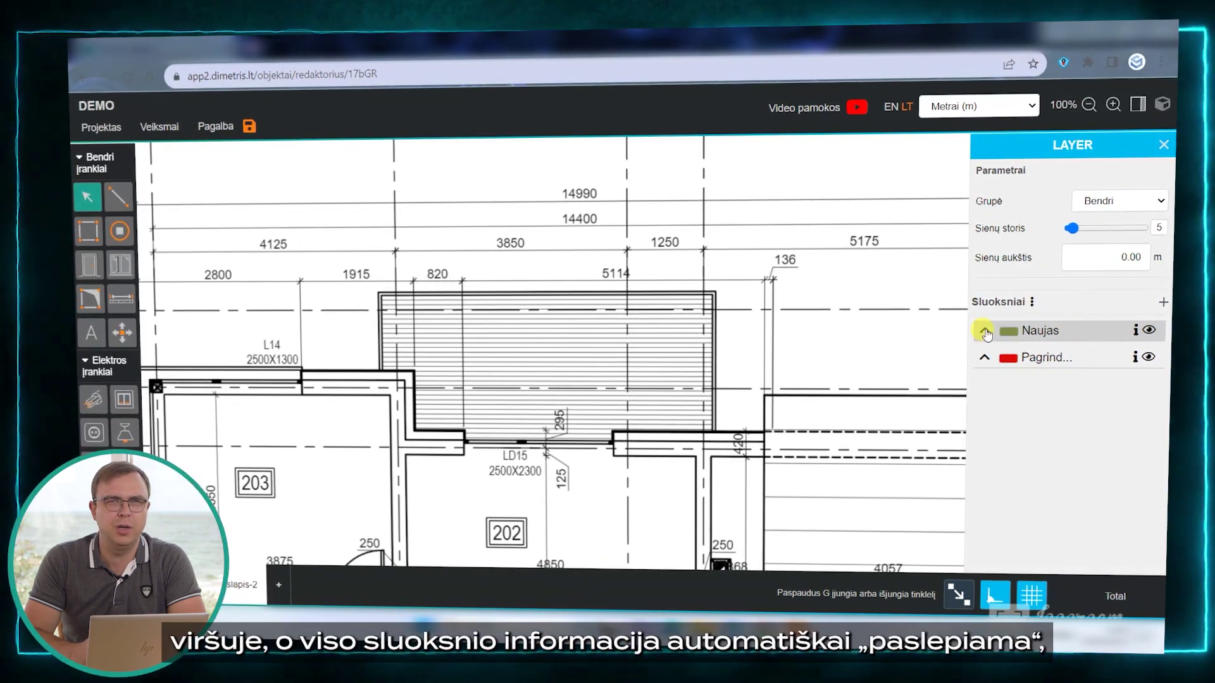
click(115, 193)
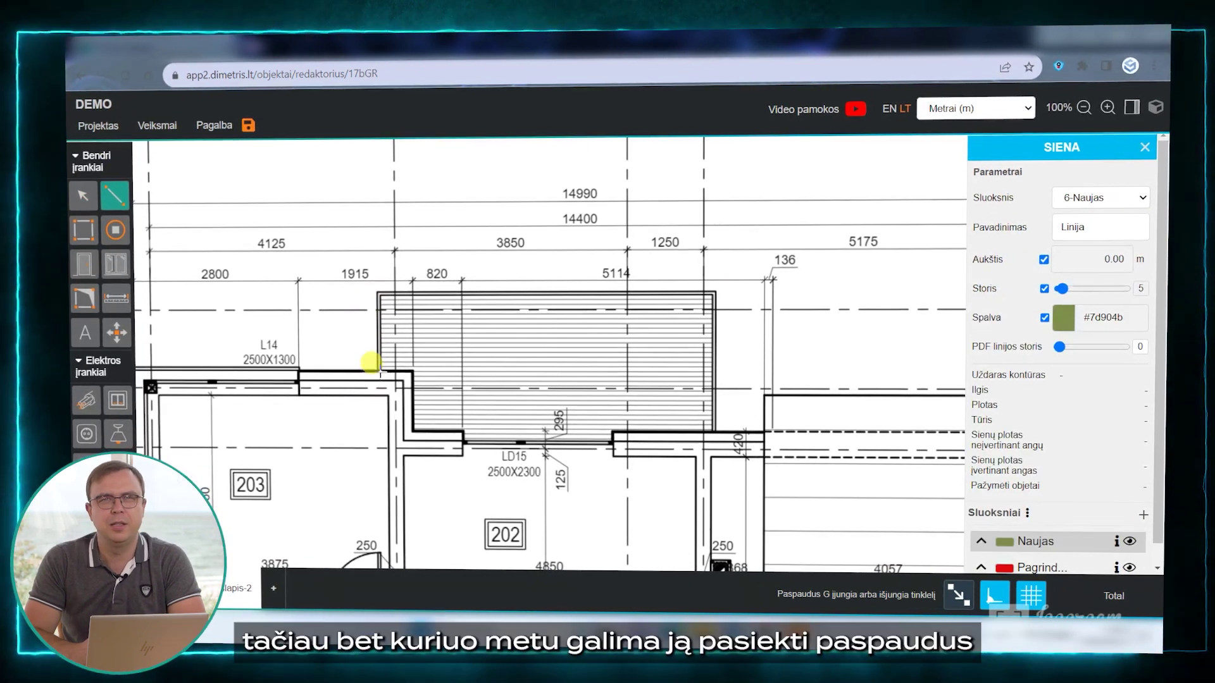
click(379, 294)
click(712, 294)
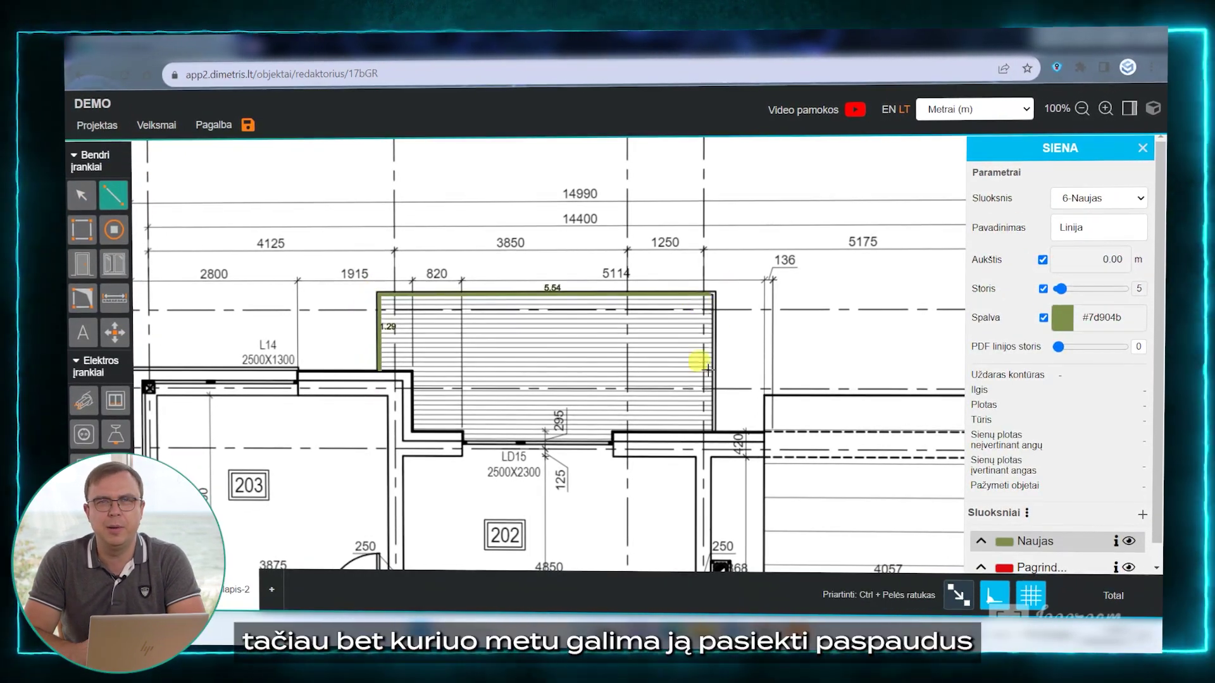
click(711, 430)
scroll(1047, 465, down, 1)
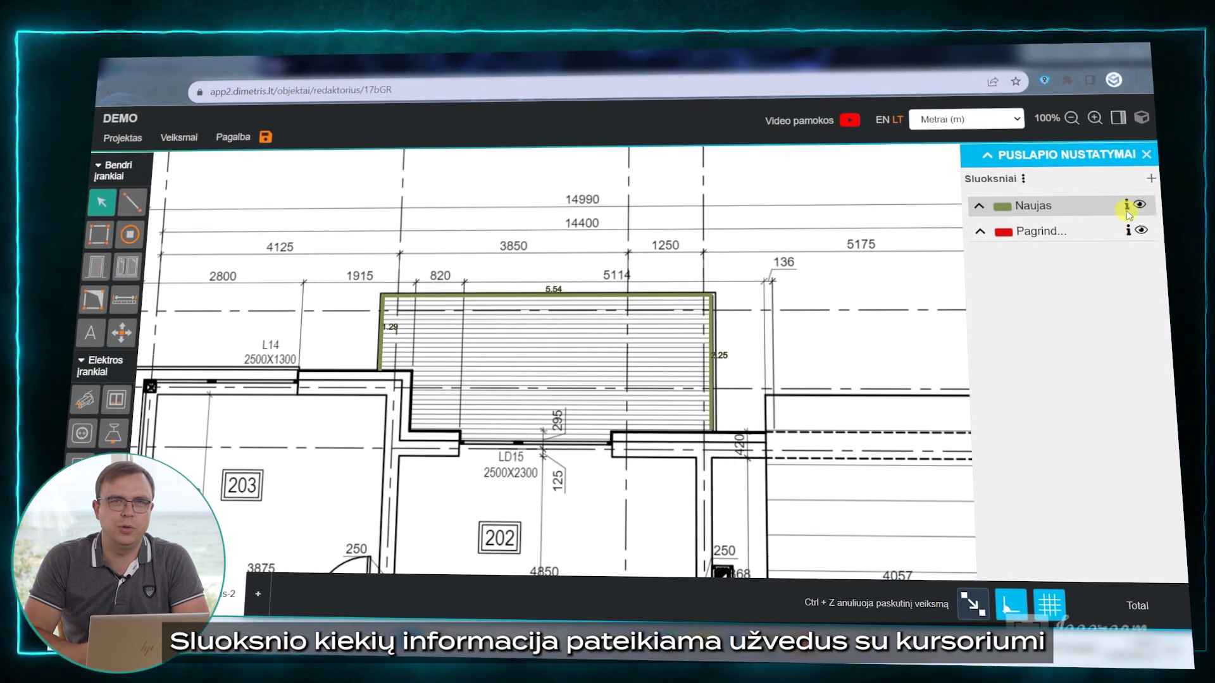
- View the quantity information of the Naujas layer
mouse_move(1126, 205)
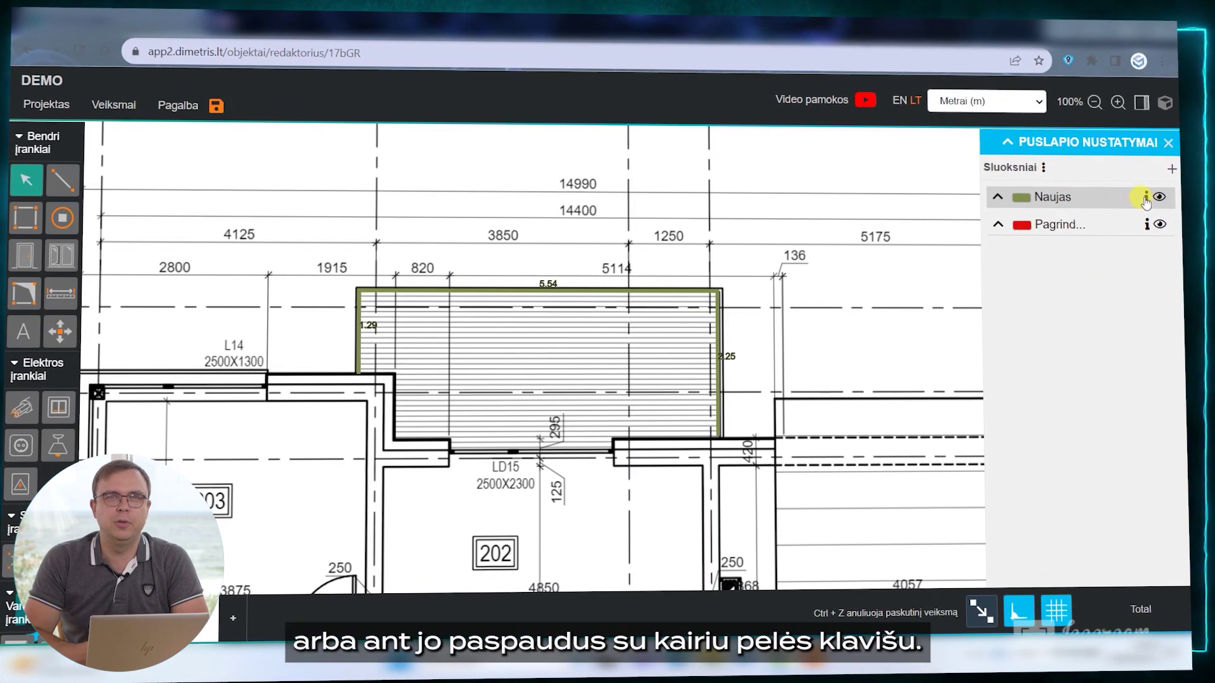
click(1146, 198)
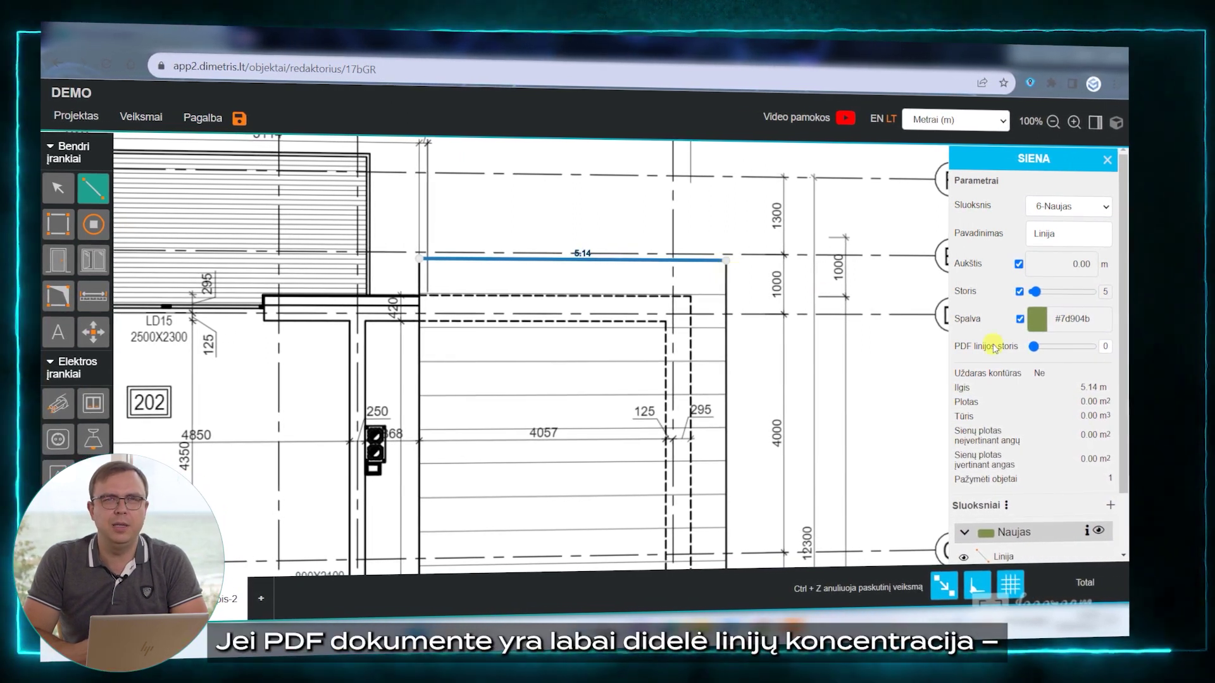
- Try the PDF line thickness setting of the wall line, and switch the grid off and on again
mouse_move(1044, 348)
mouse_down()
mouse_move(1085, 350)
mouse_move(1022, 347)
mouse_move(1066, 347)
mouse_move(1044, 348)
mouse_up()
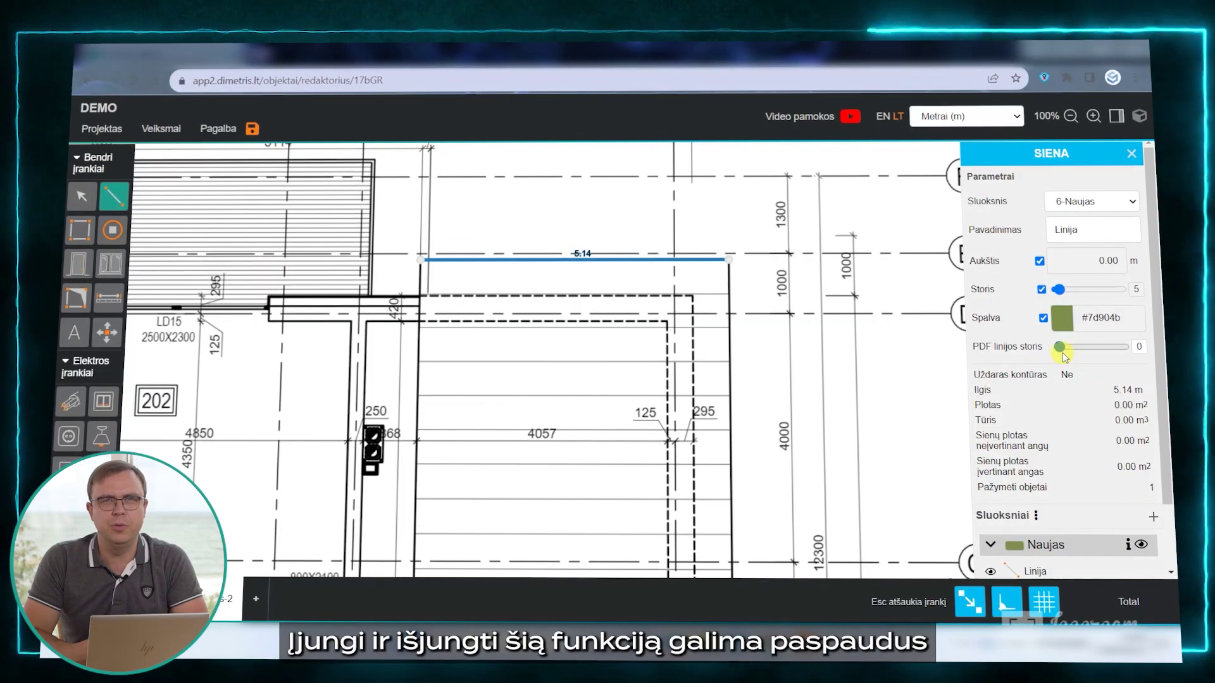
click(1047, 600)
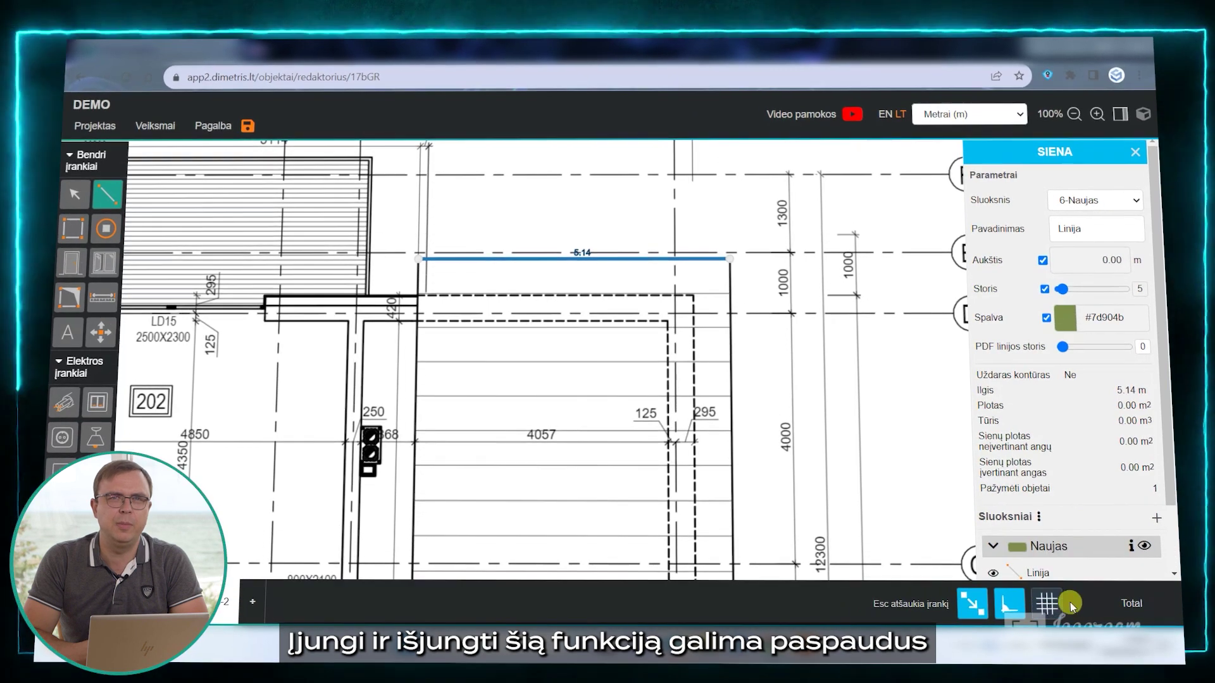
click(1050, 608)
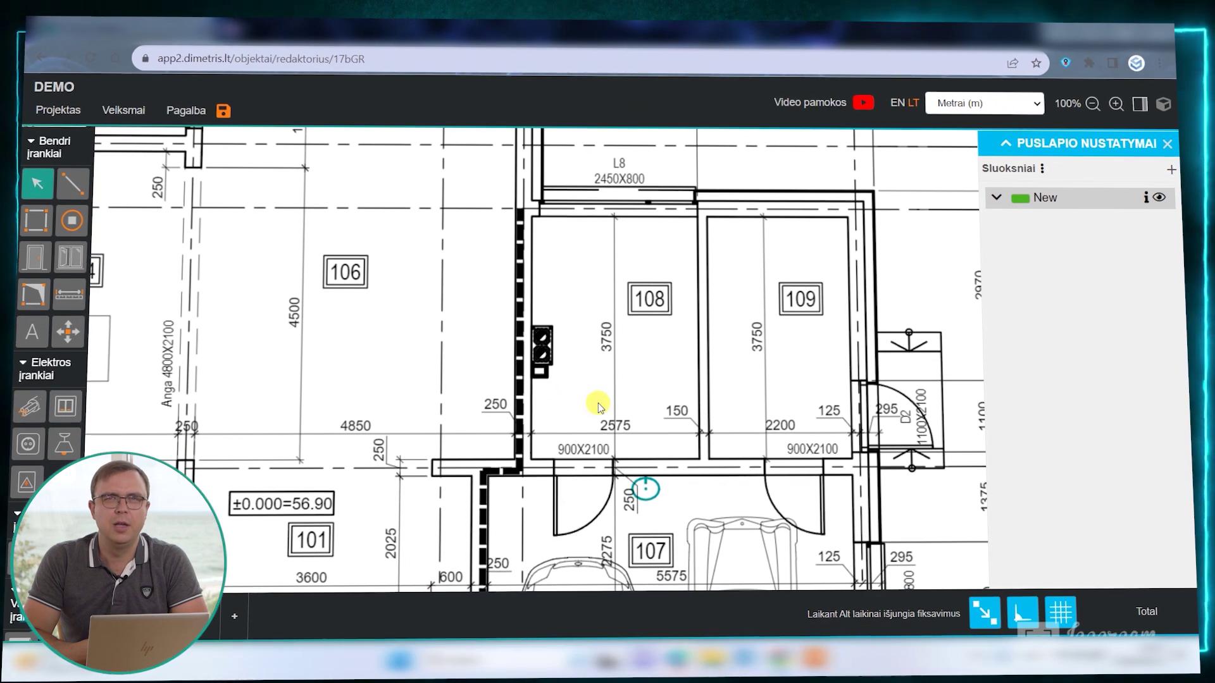
- Draw a line about 3.73 m long on the New layer along the wall between rooms 108 and 109
drag(618, 403, 497, 400)
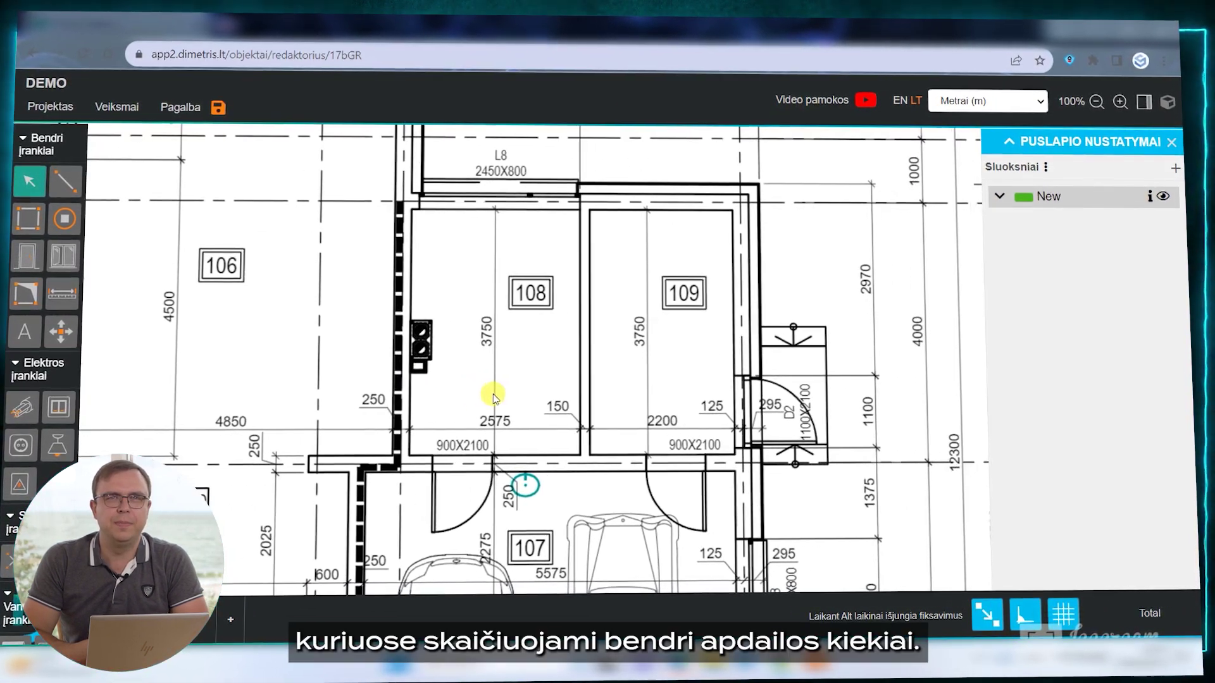
click(61, 184)
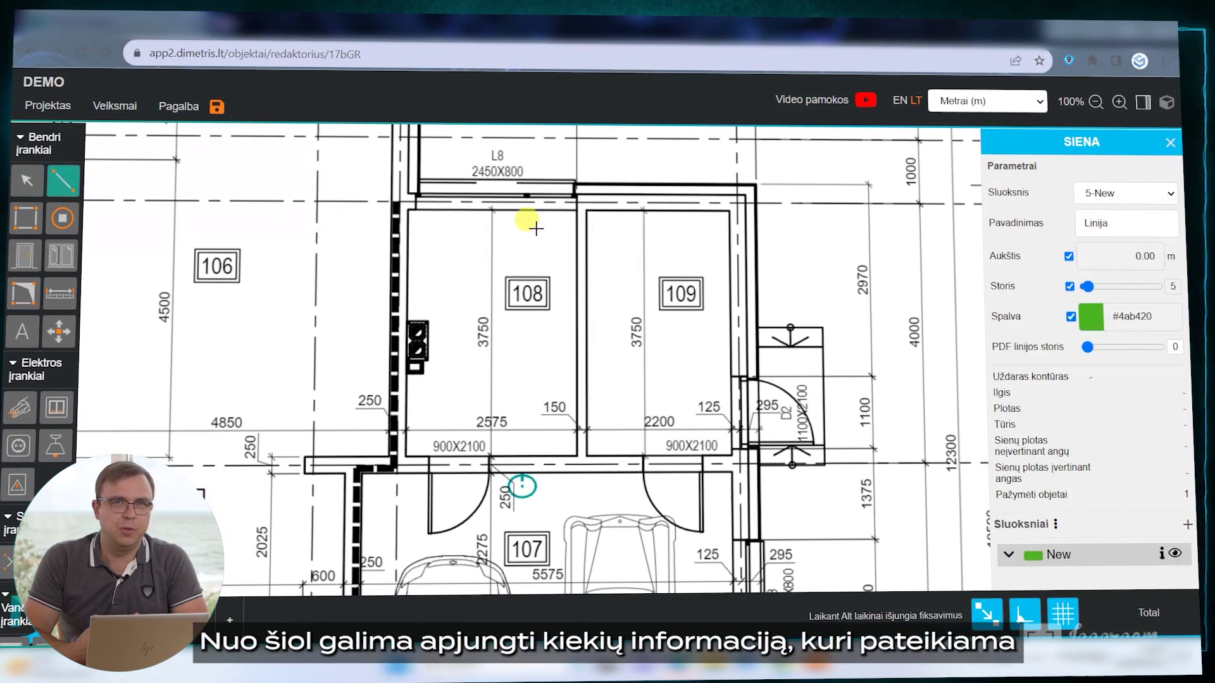
click(579, 212)
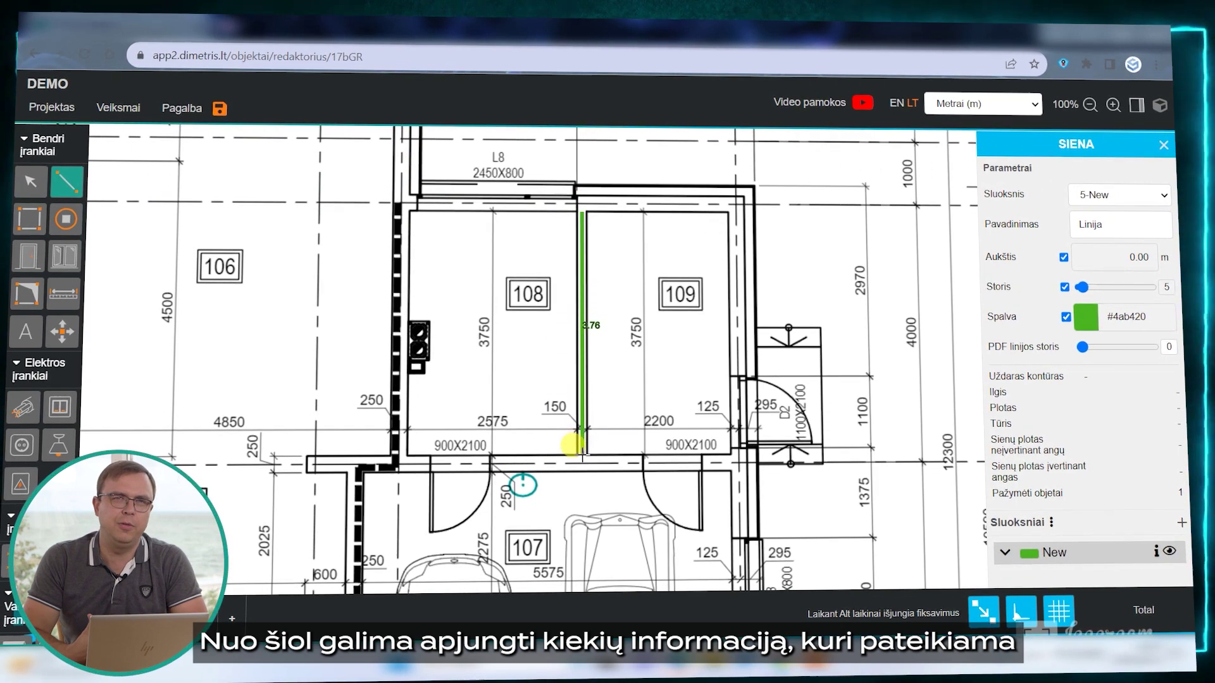
click(581, 450)
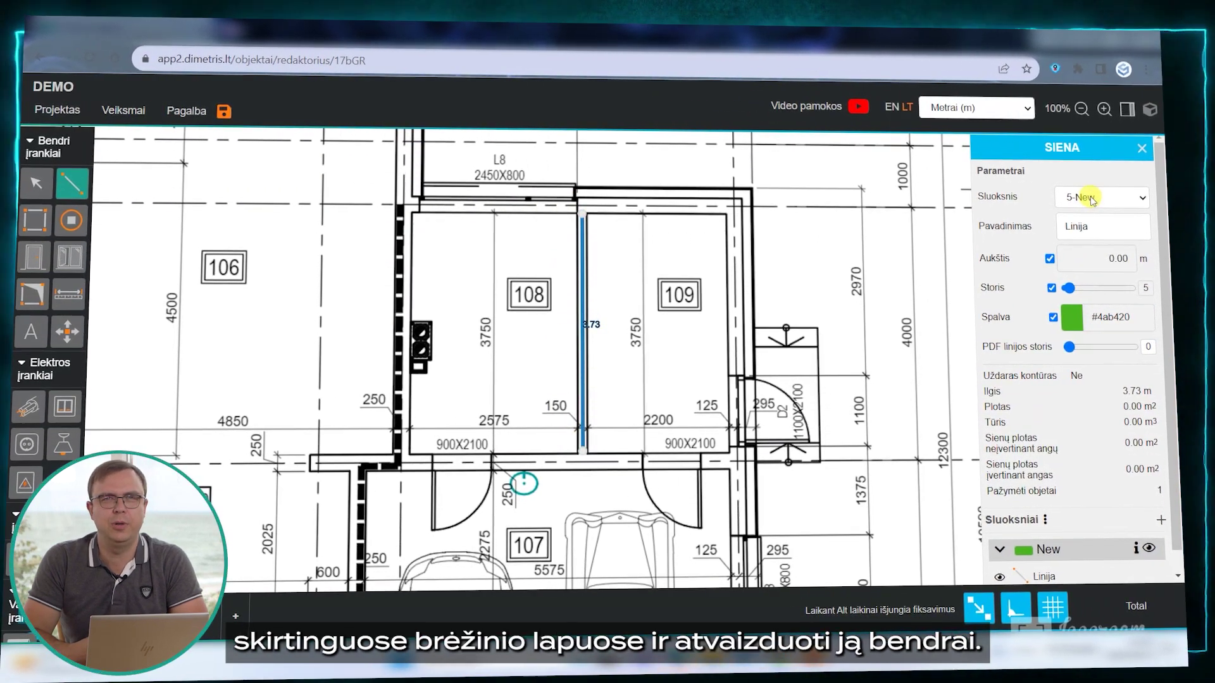
key(Escape)
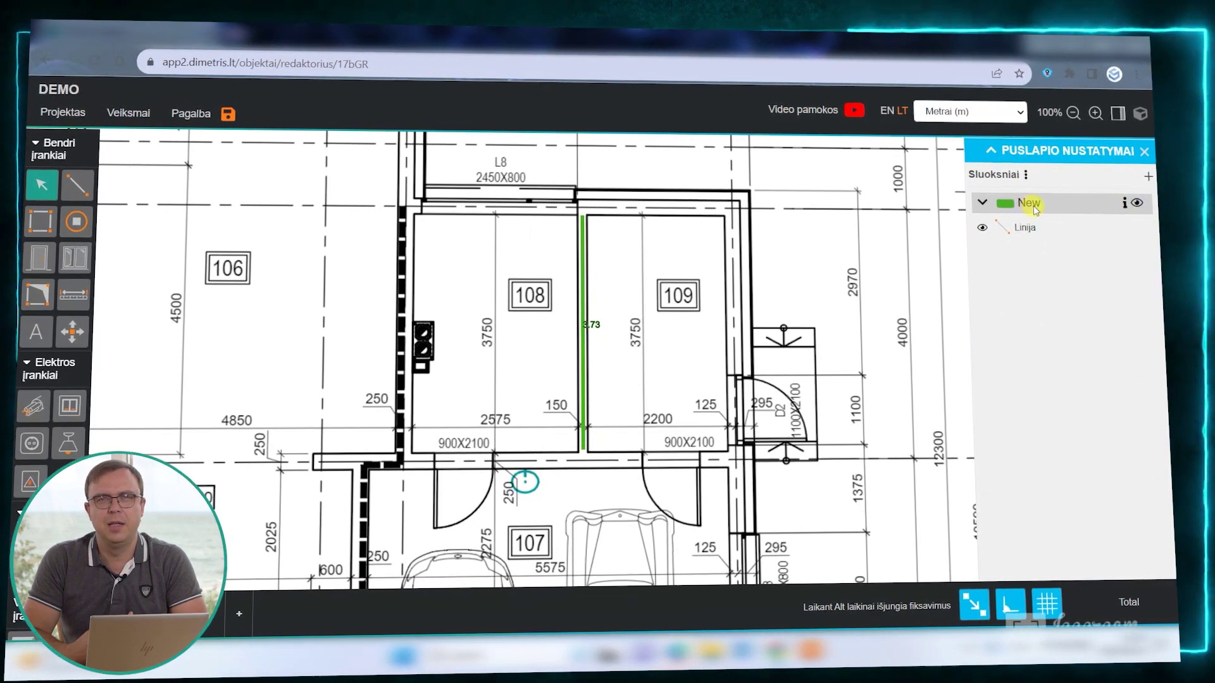
- Create a quantity group named Partition for the New layer
click(1038, 202)
click(1102, 222)
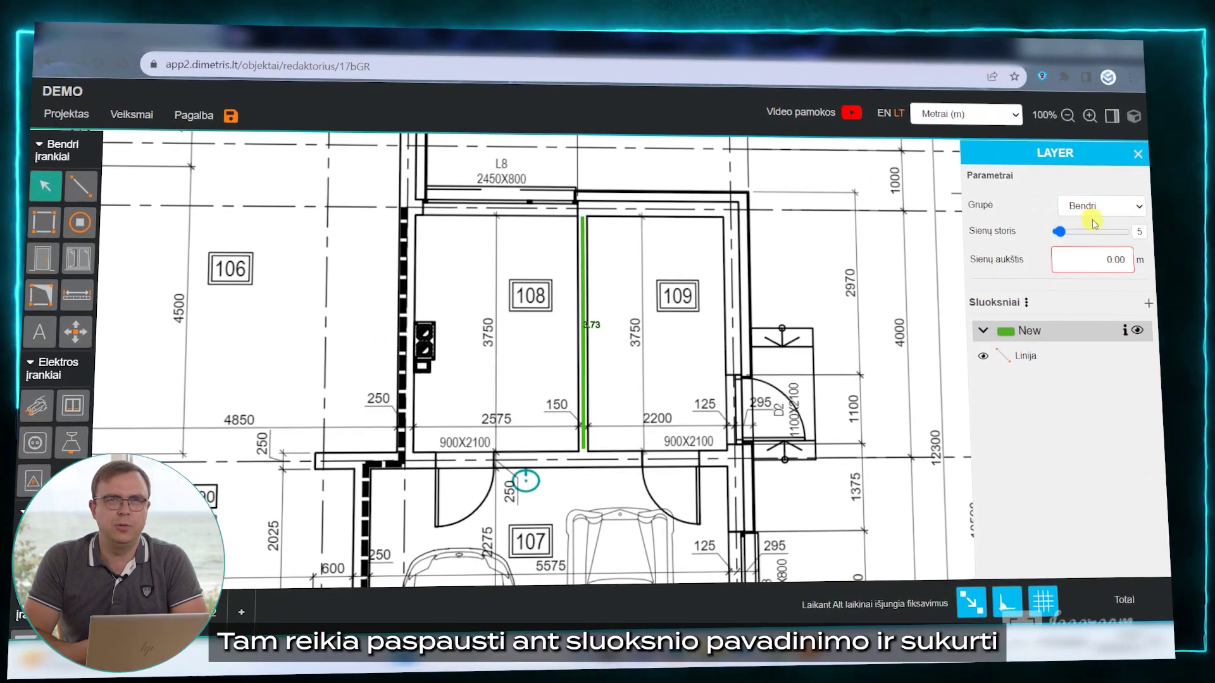
text(Partition)
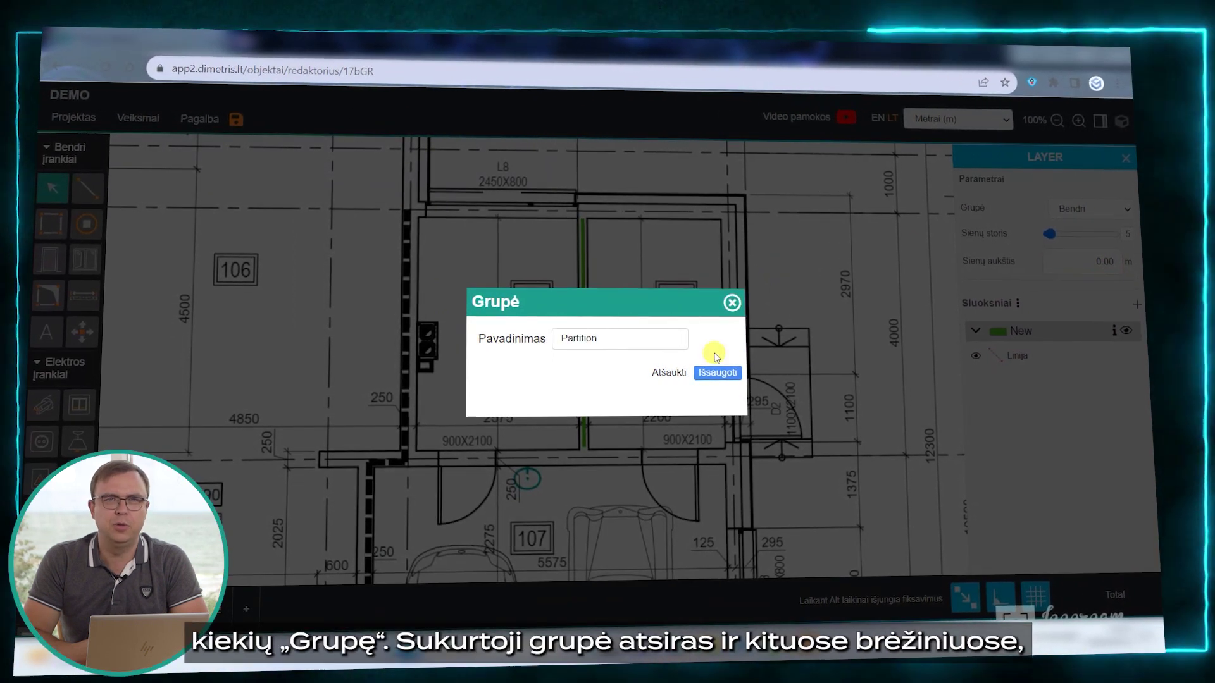
click(718, 374)
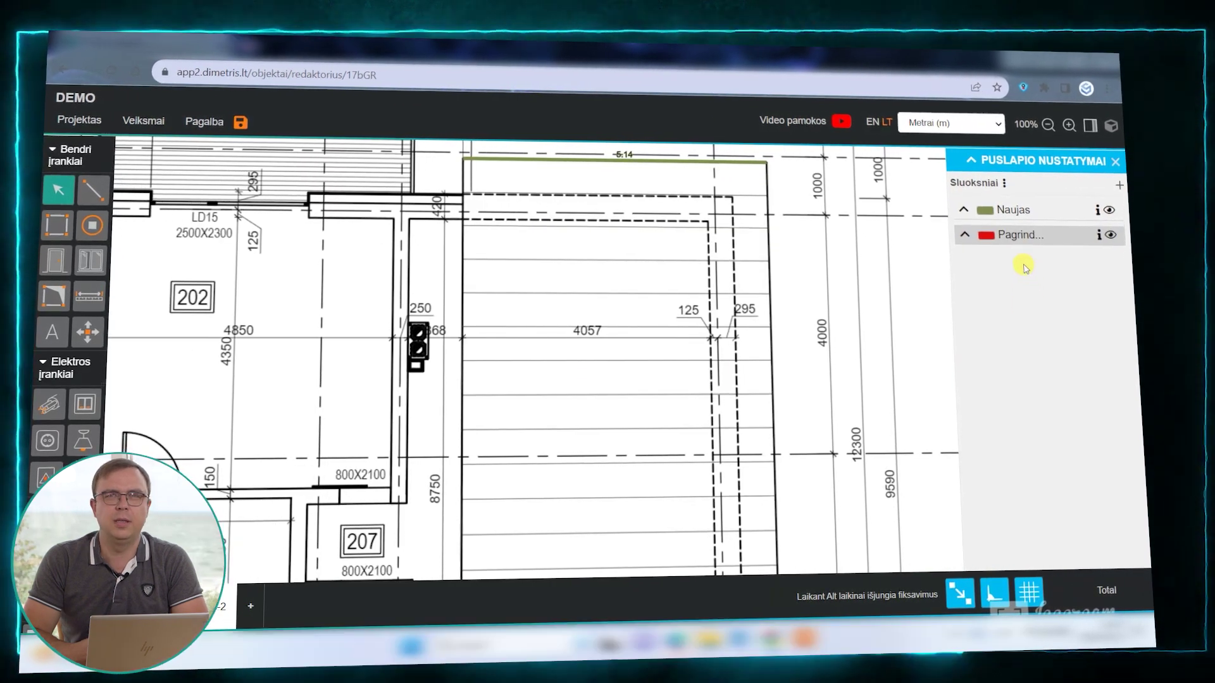
- Draw a line about 3.33 m long on the Pagrindinis layer between rooms 202 and 201, and assign the layer to the Partition group
click(101, 194)
middle_drag(256, 313, 526, 272)
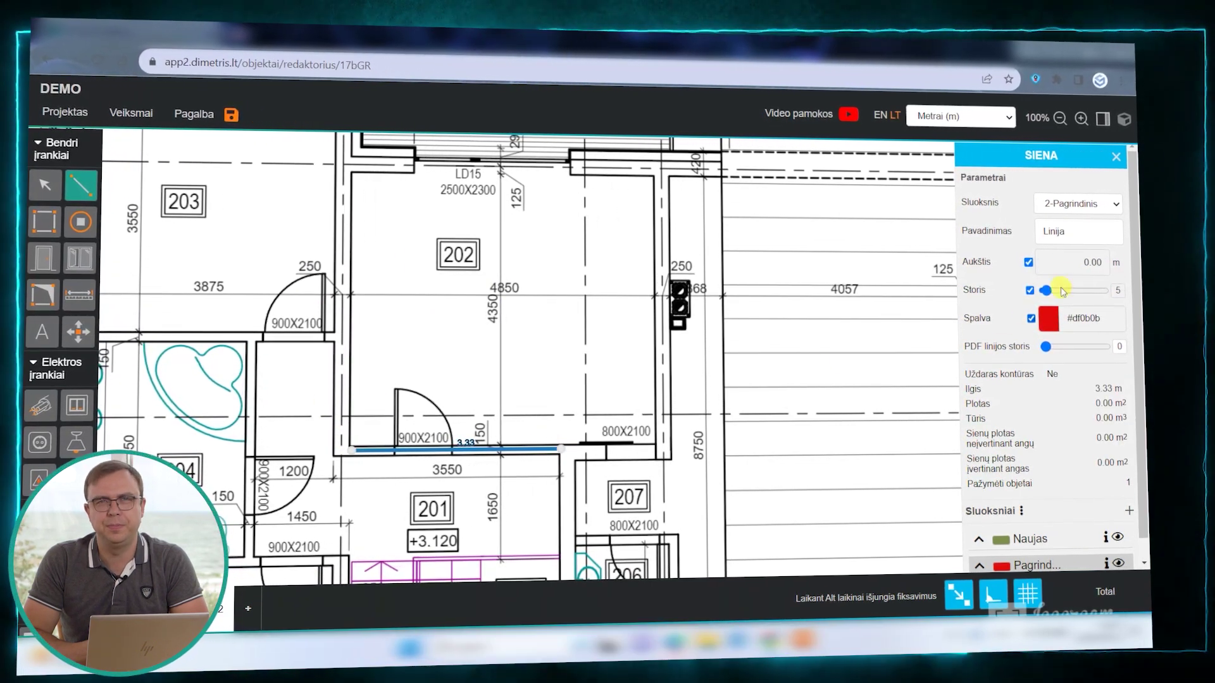
key(Escape)
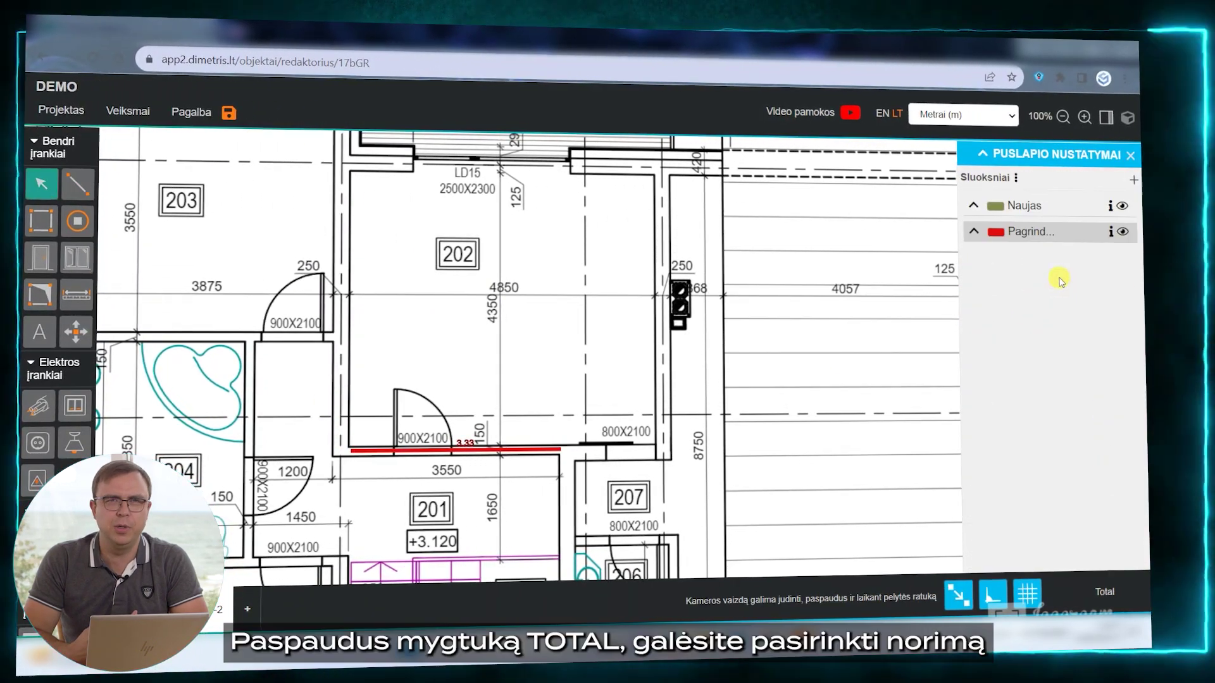
click(1030, 233)
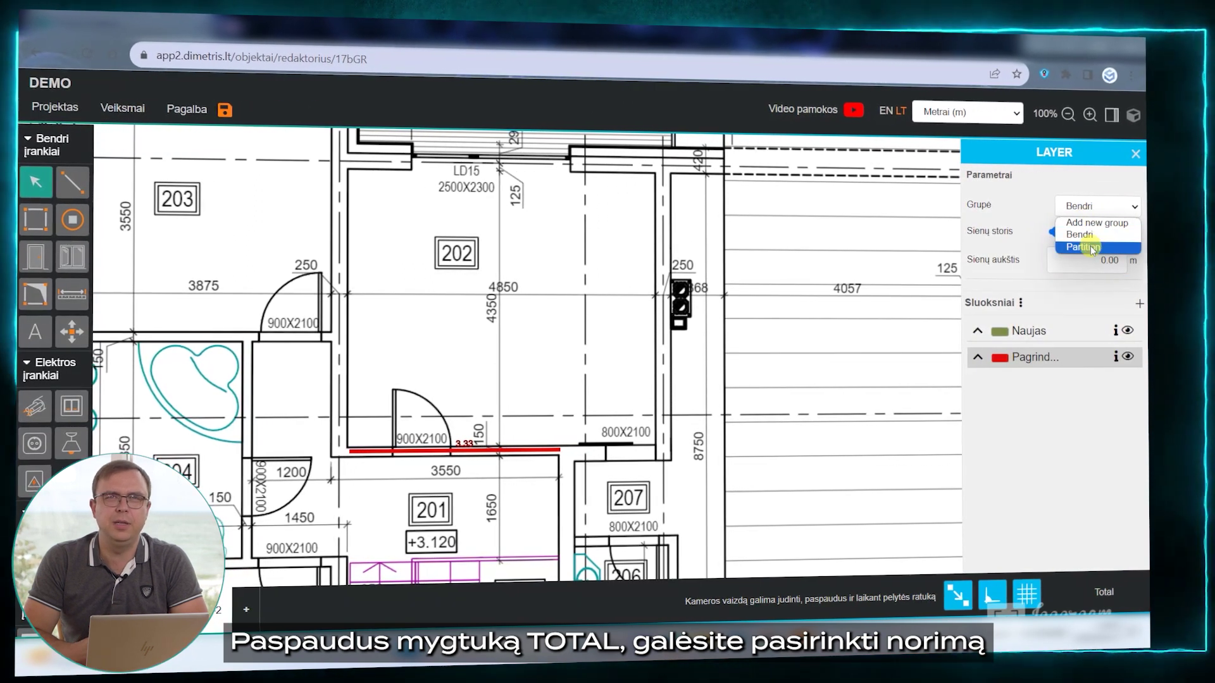
click(1093, 247)
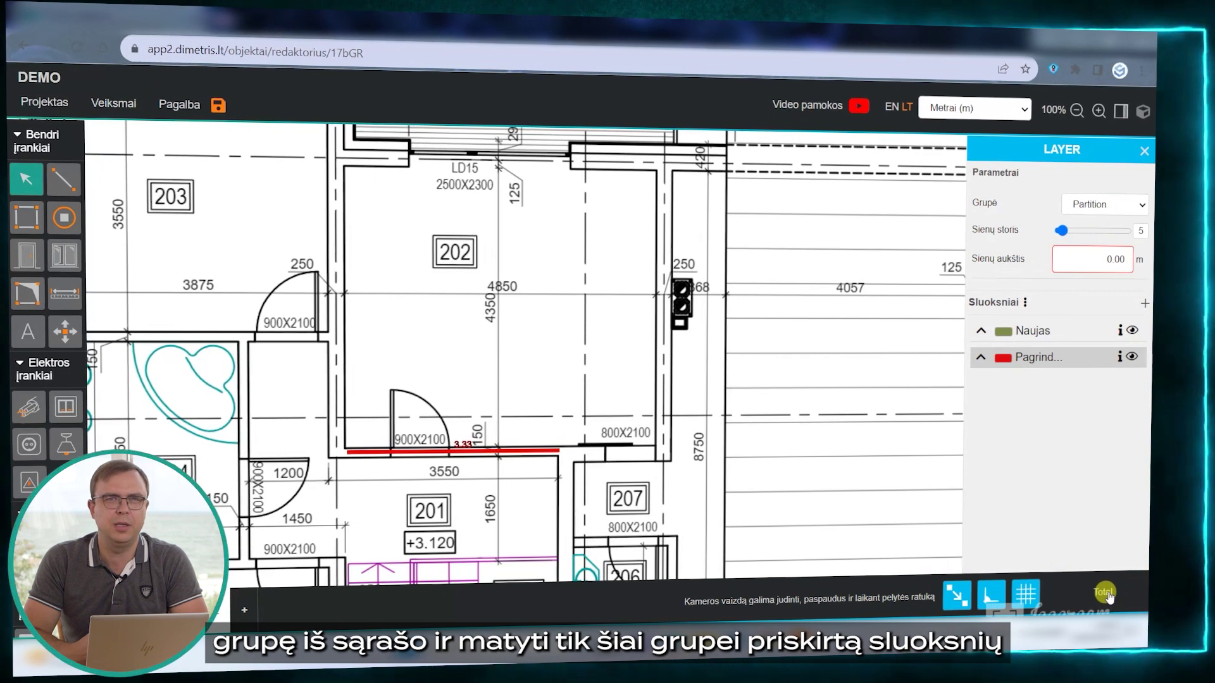
- Show the project's total quantities for the Partition group only
click(1106, 595)
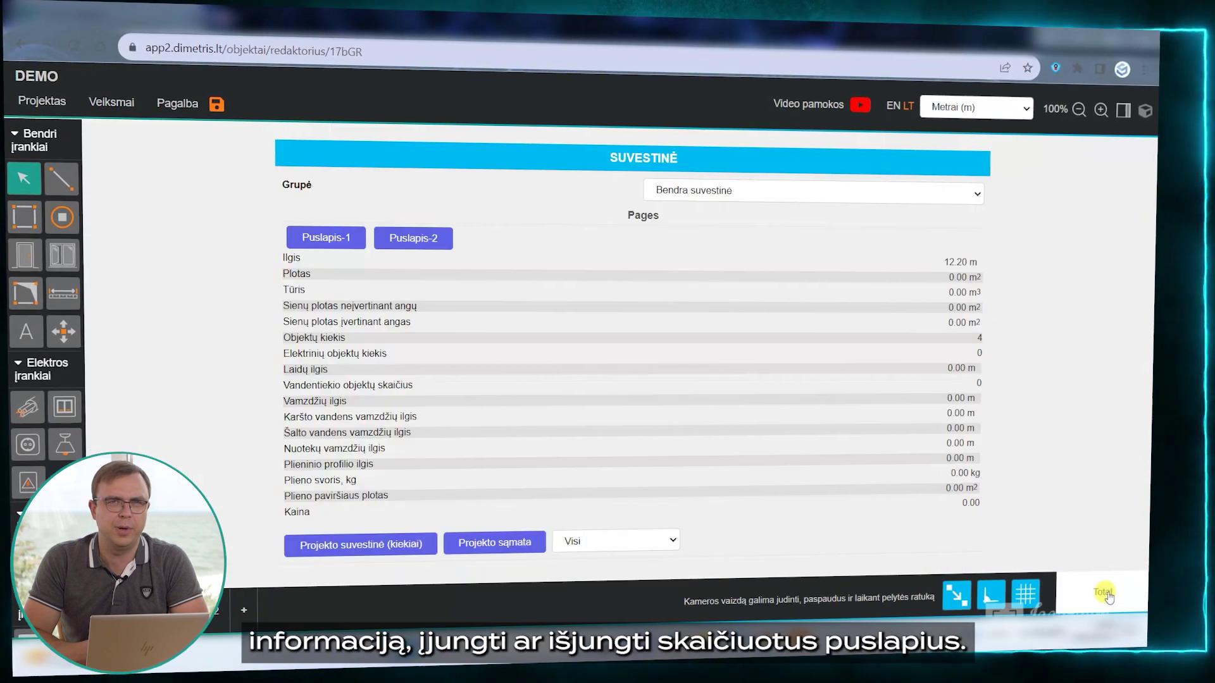
click(741, 192)
click(730, 230)
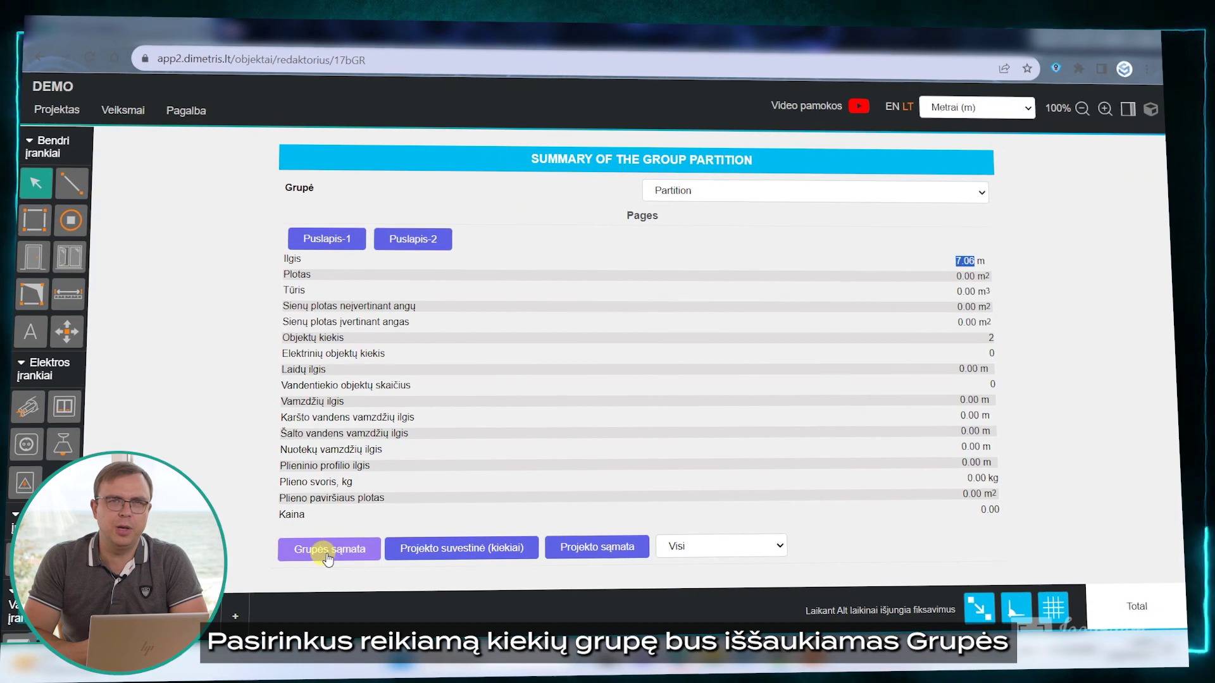
- Open the Partition group's estimate and add the saved rate group "Pertvara GKP 150mm iki 3m aukščio" to it
click(329, 556)
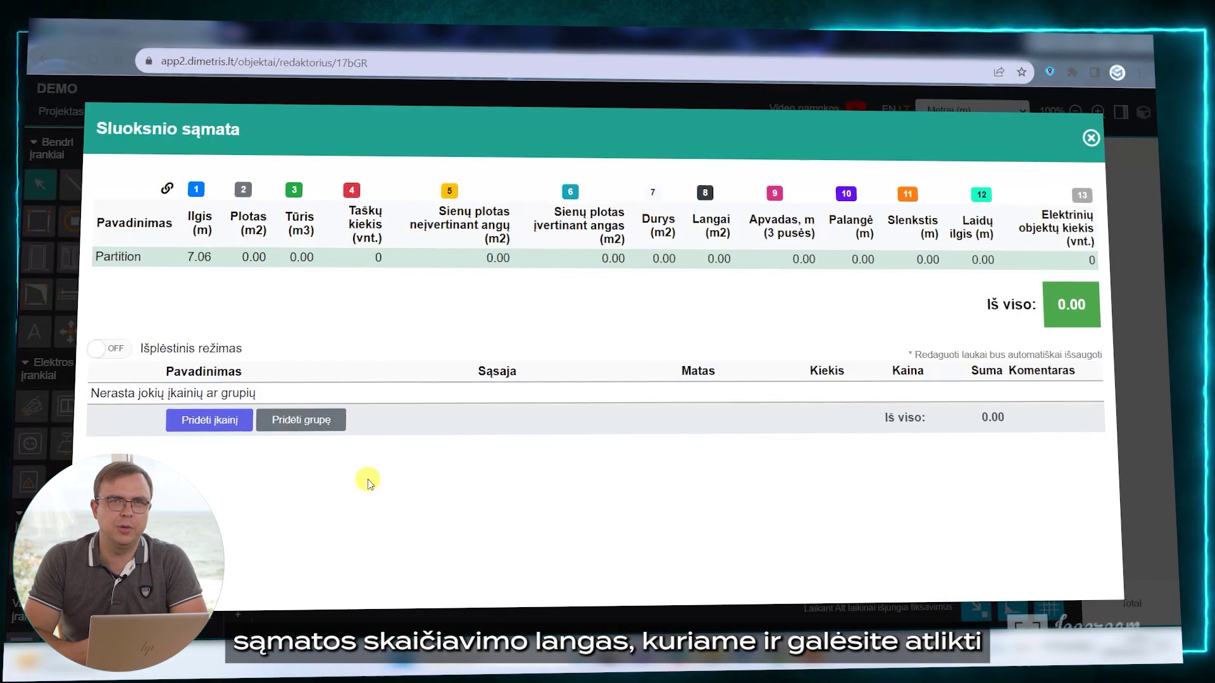
click(316, 420)
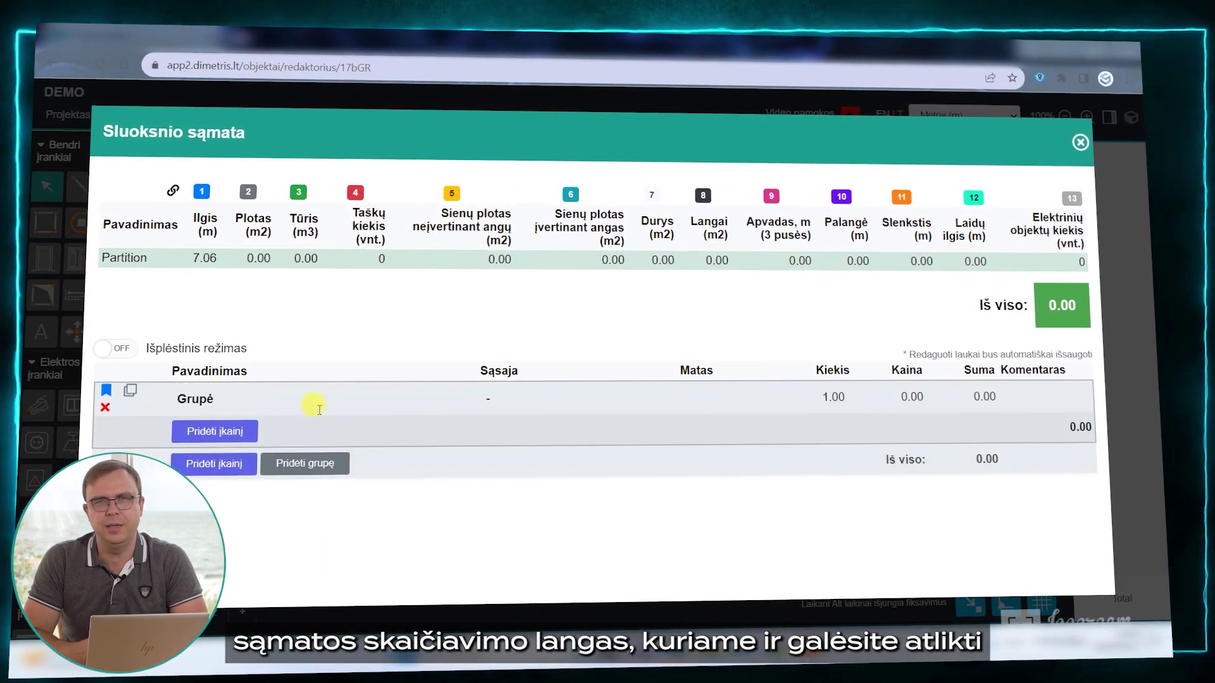
text(pert)
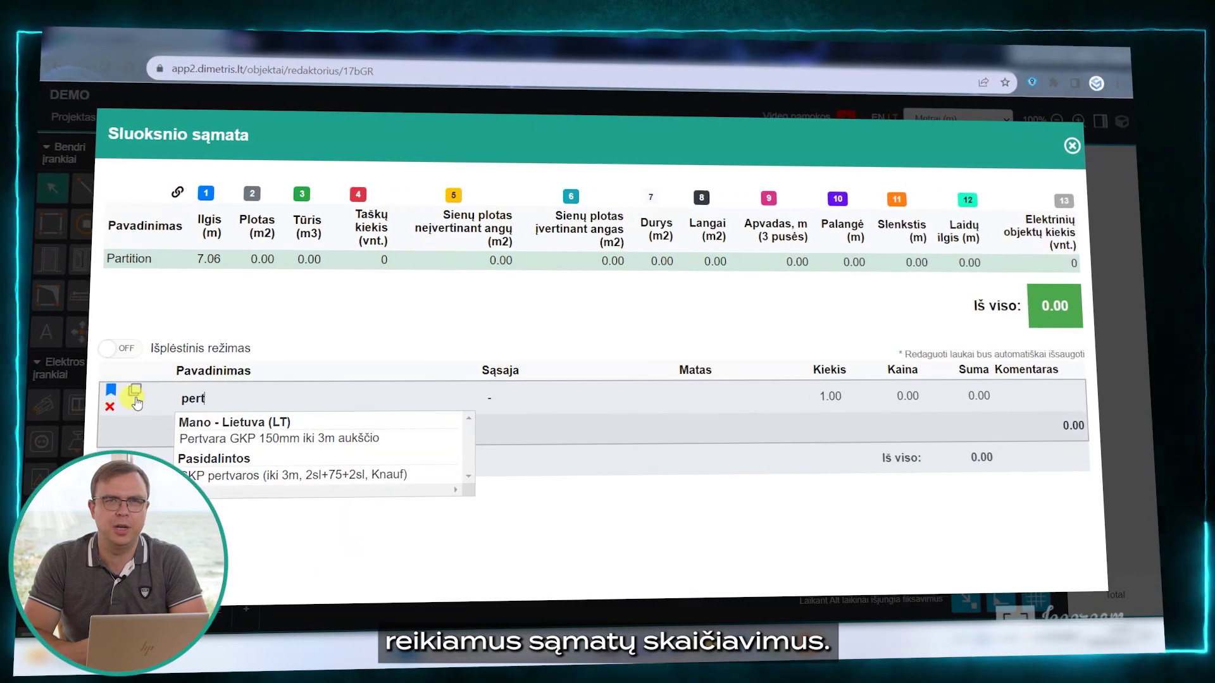
click(266, 438)
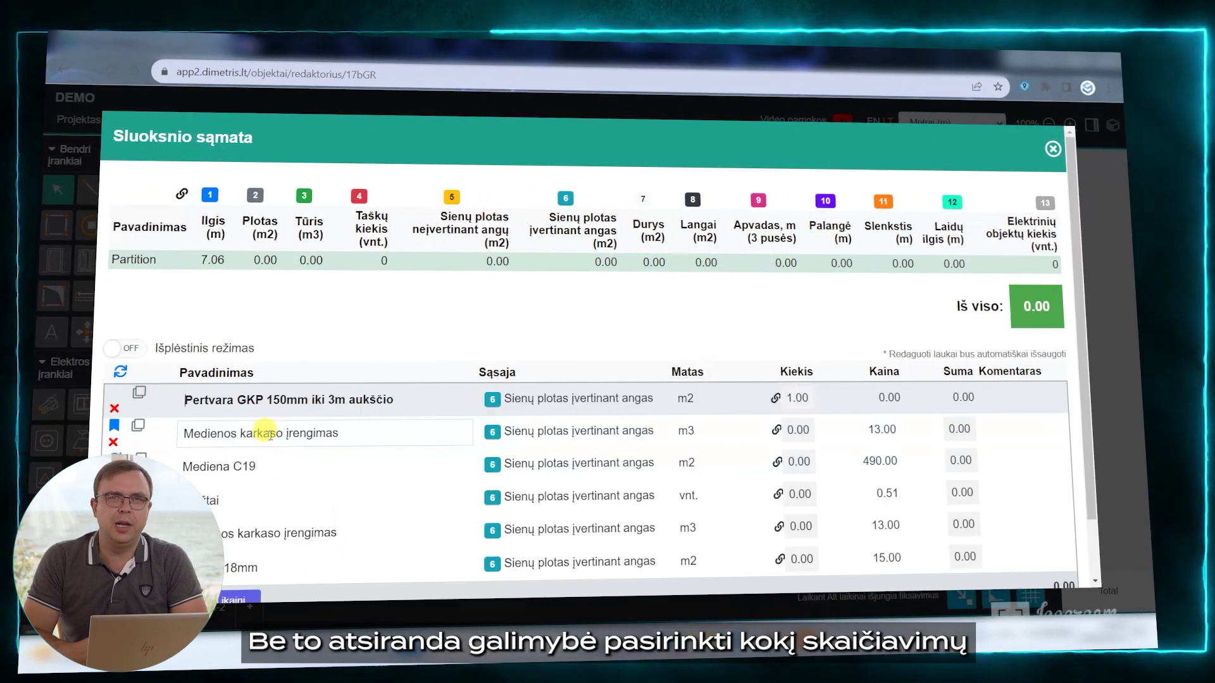
scroll(408, 424, down, 1)
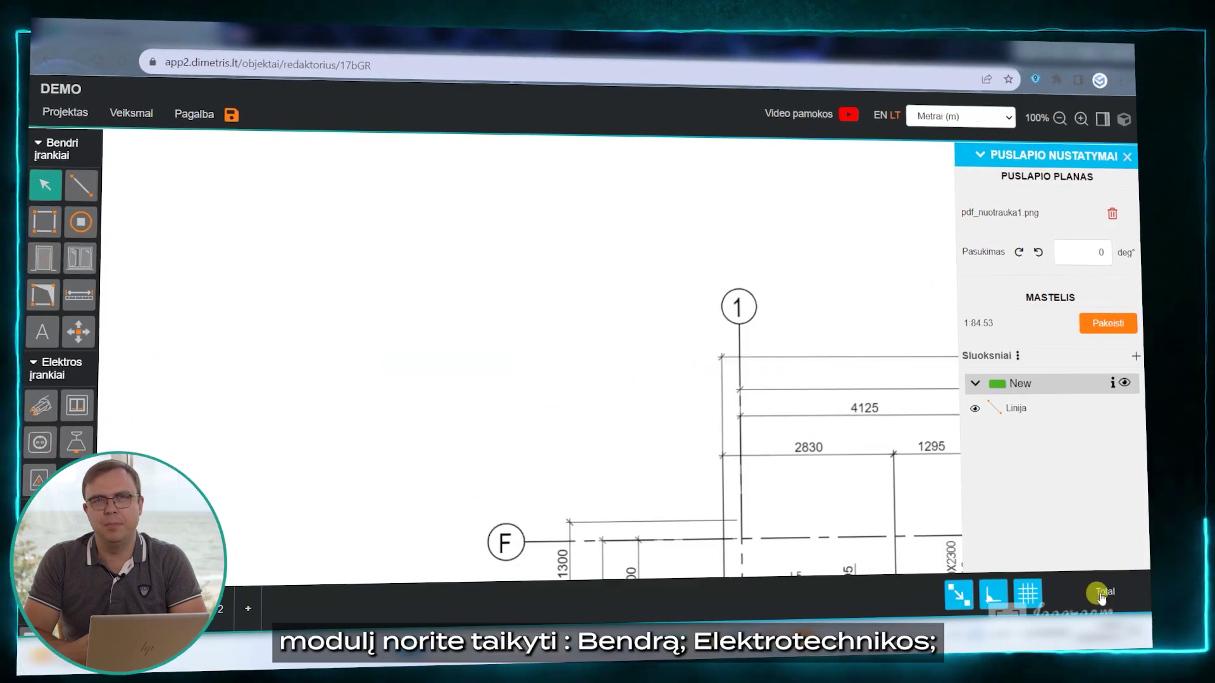
- Review the overall project summary filtered by Elektros modulis, Vandentiekio modulis and Plieniniai profiliai in turn
click(1101, 595)
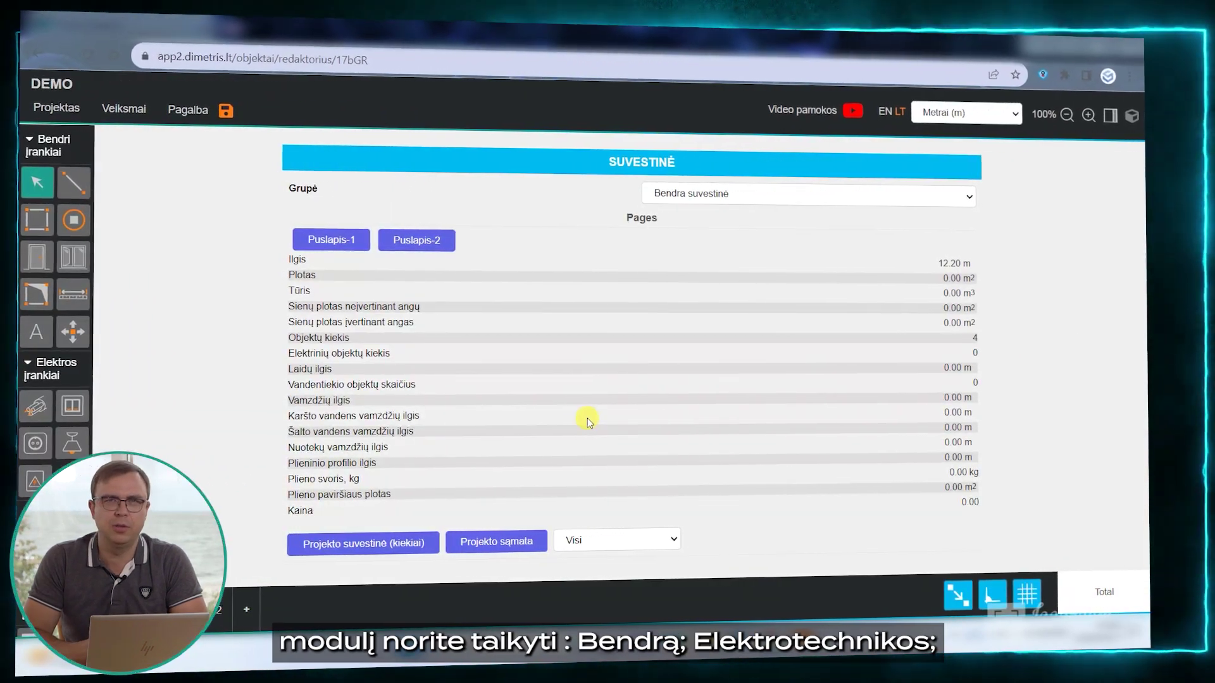
click(634, 541)
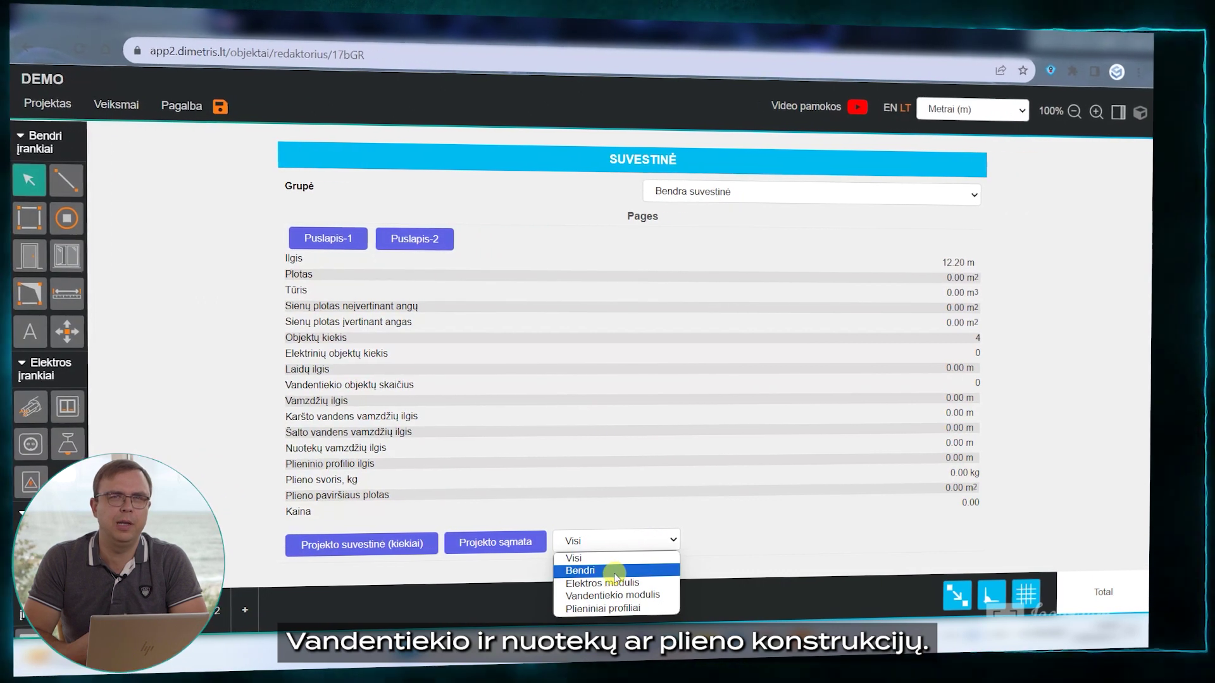
click(613, 585)
click(626, 435)
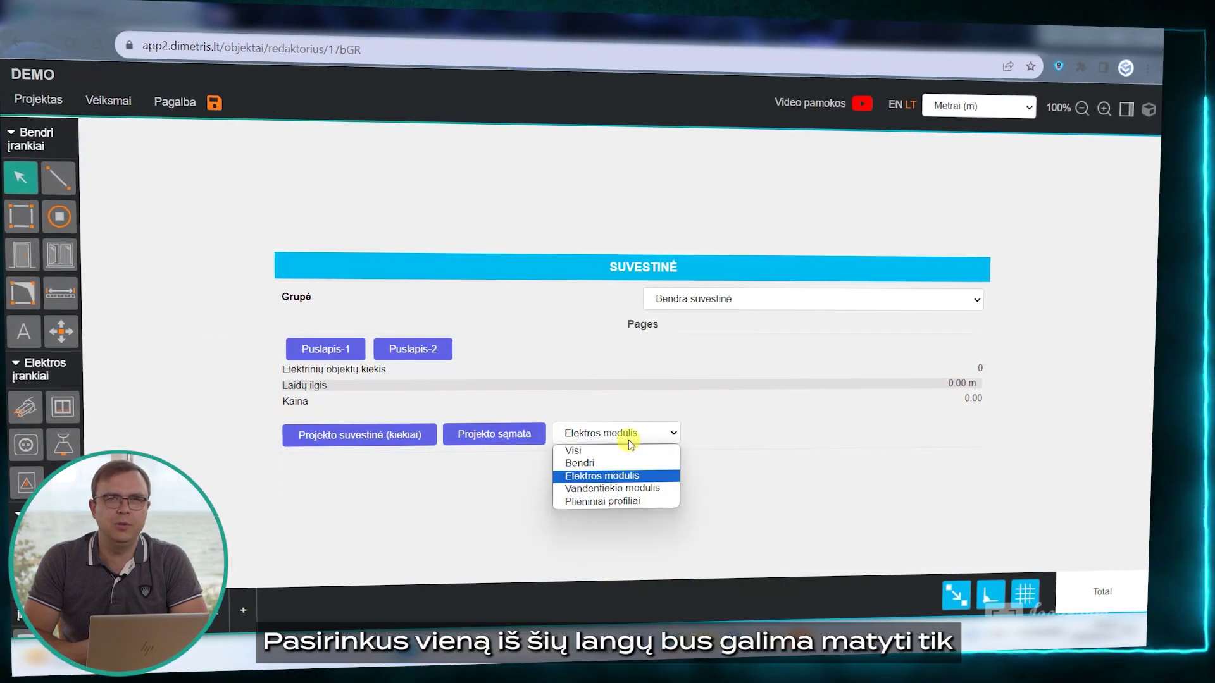
click(629, 489)
click(630, 460)
click(619, 524)
- Filter the summary to the Bendri module and open the project quantity summary, Projekto suvestinė (kiekiai)
click(628, 448)
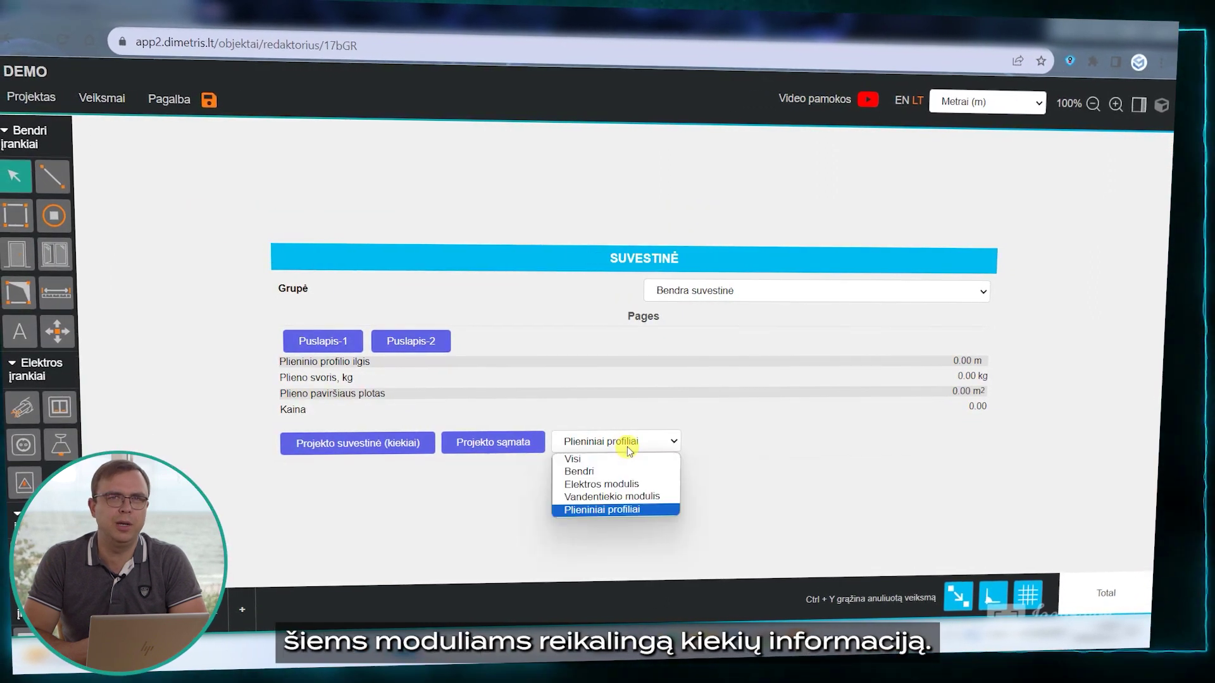
click(620, 467)
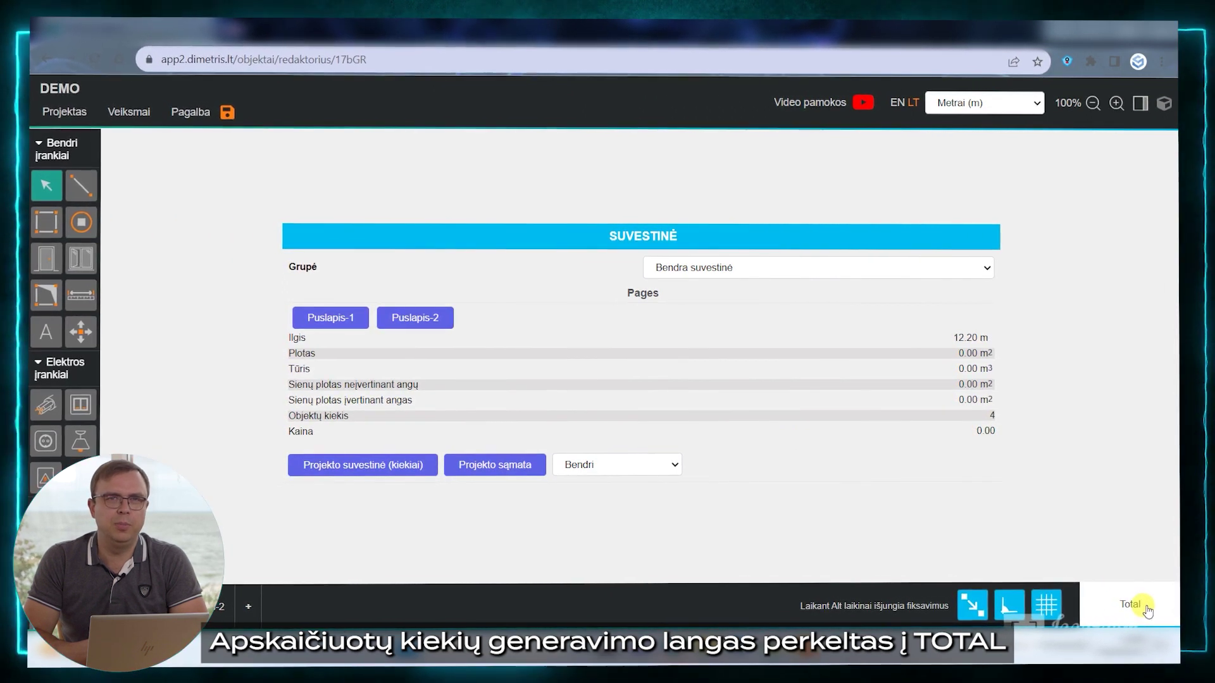
click(378, 465)
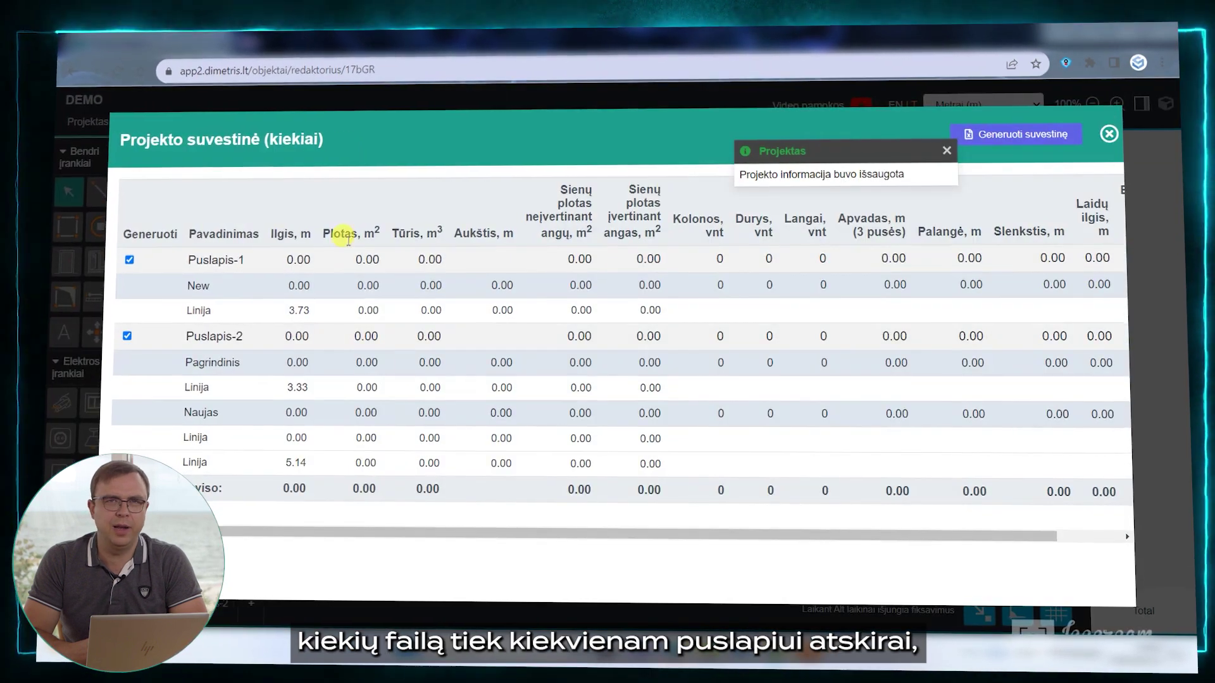